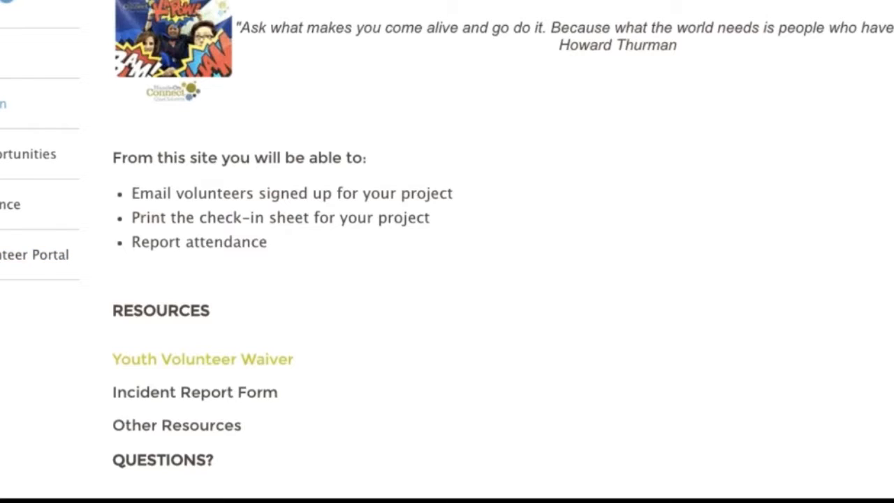
Open the organization's profile and review its basic info, organization contact info and primary contact info.
{"action": "left_click", "coordinate": [3, 104]}
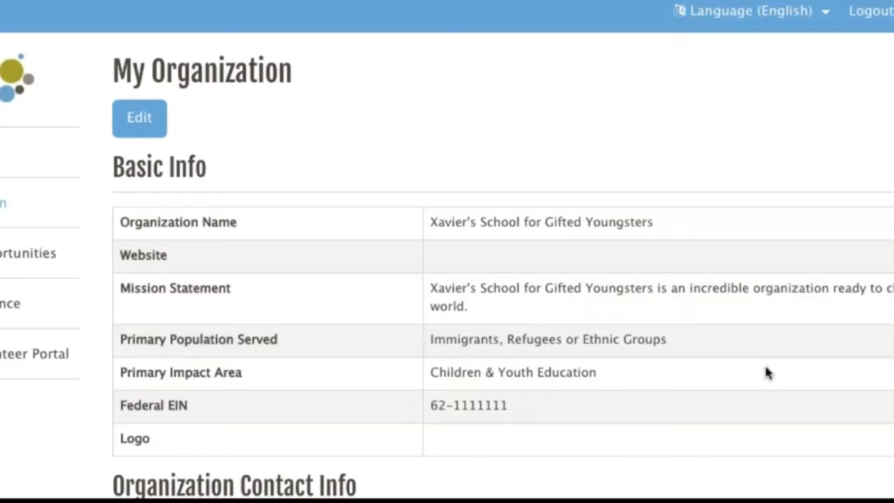
{"action": "scroll", "coordinate": [766, 376], "scroll_direction": "down", "scroll_amount": 3}
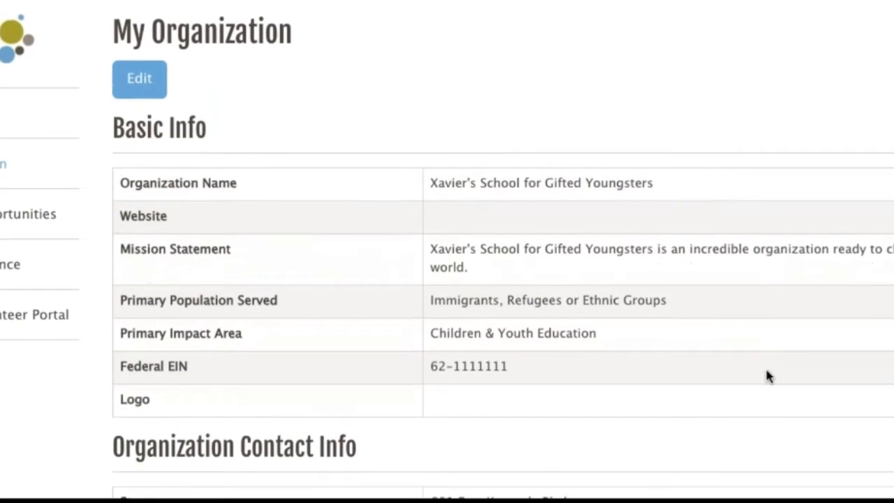
{"action": "scroll", "coordinate": [767, 376], "scroll_direction": "down", "scroll_amount": 3}
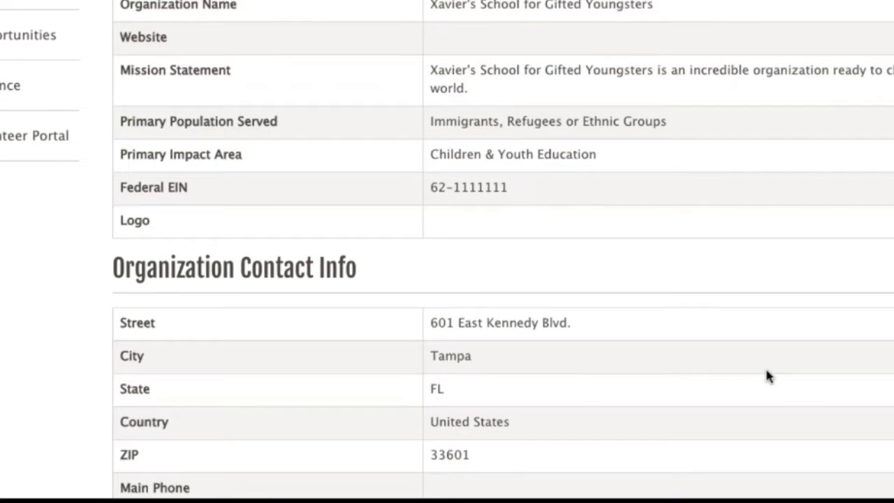
{"action": "scroll", "coordinate": [767, 375], "scroll_direction": "down", "scroll_amount": 2}
{"action": "scroll", "coordinate": [767, 376], "scroll_direction": "down", "scroll_amount": 5}
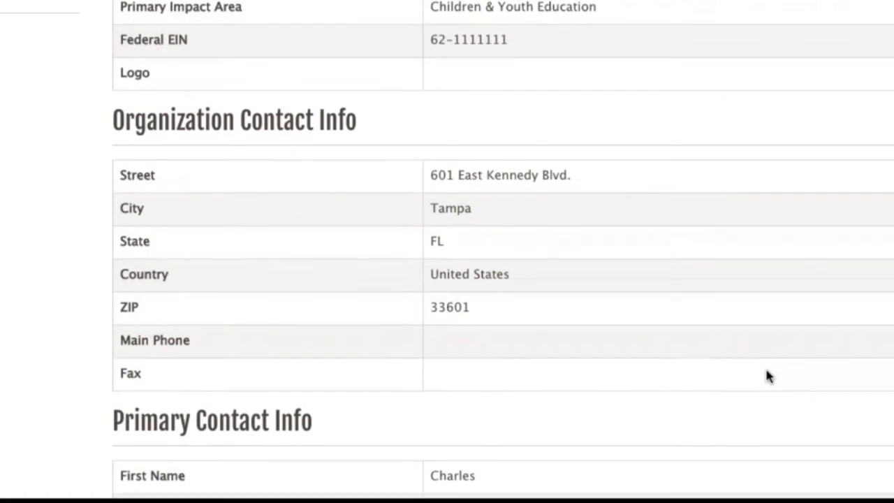
{"action": "scroll", "coordinate": [767, 376], "scroll_direction": "down", "scroll_amount": 3}
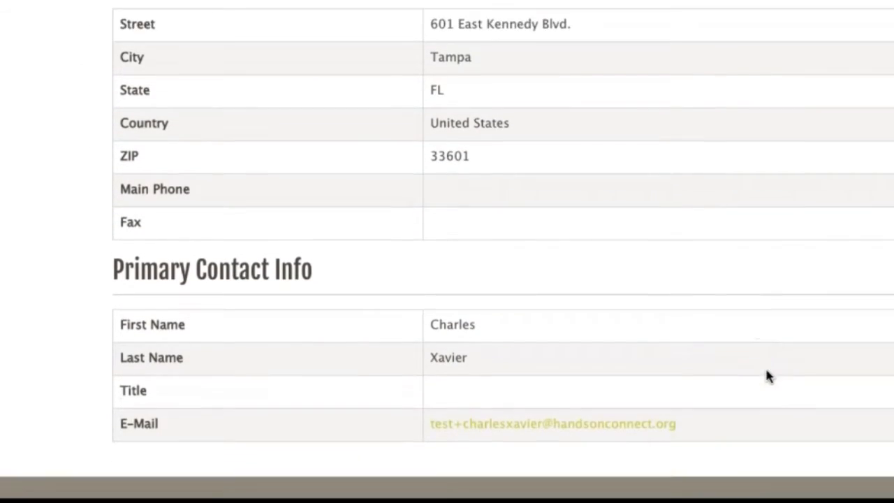
{"action": "scroll", "coordinate": [767, 376], "scroll_direction": "up", "scroll_amount": 8}
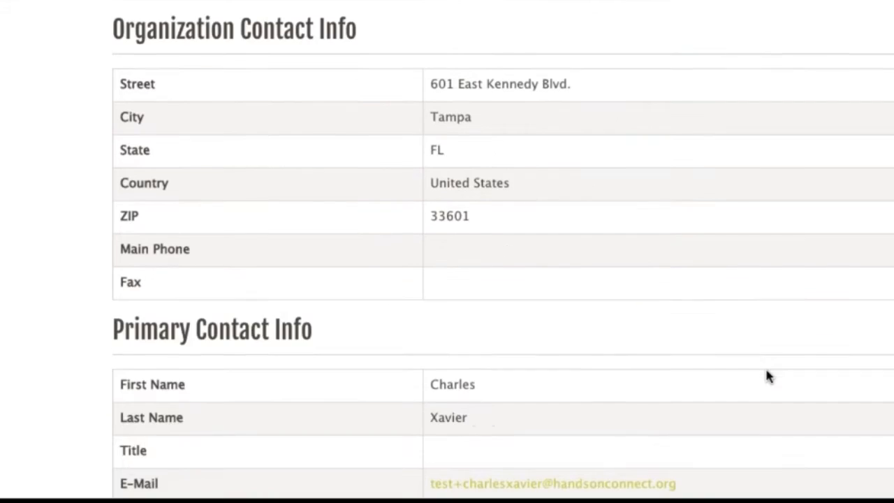
{"action": "scroll", "coordinate": [766, 376], "scroll_direction": "up", "scroll_amount": 5}
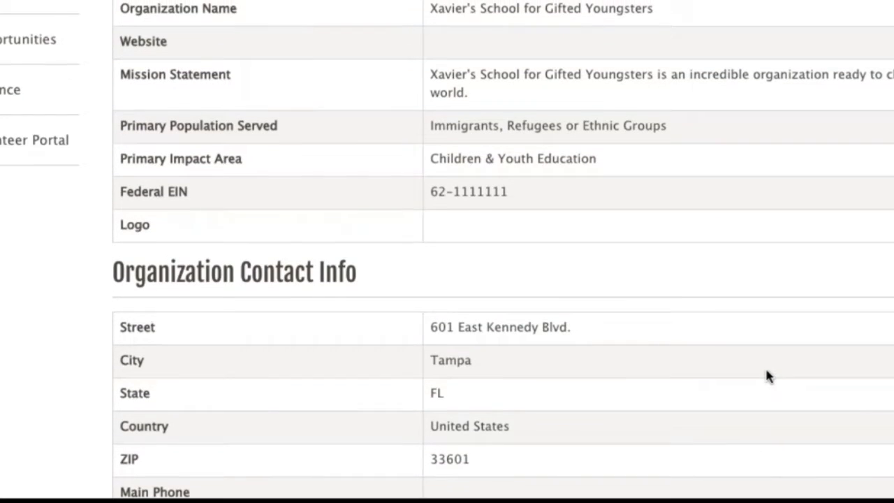
{"action": "scroll", "coordinate": [767, 376], "scroll_direction": "up", "scroll_amount": 3}
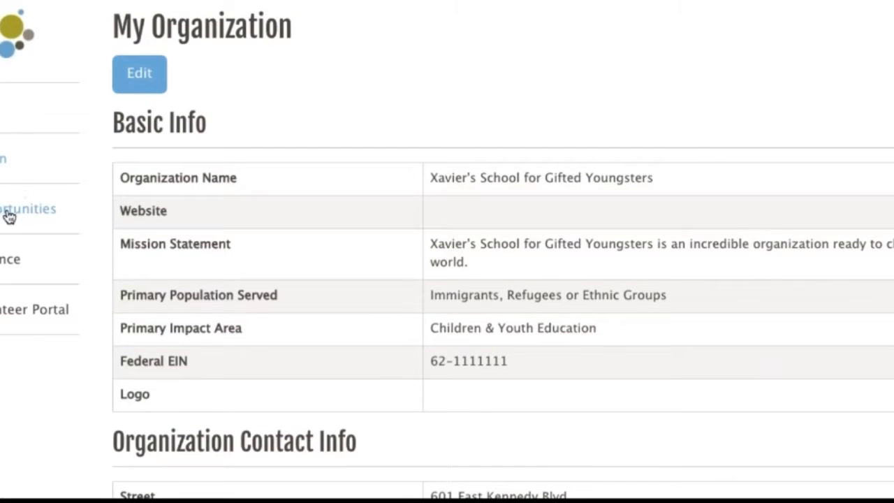
Start a new volunteer opportunity from the organization's opportunities list and name it "Read with Children".
{"action": "left_click", "coordinate": [7, 213]}
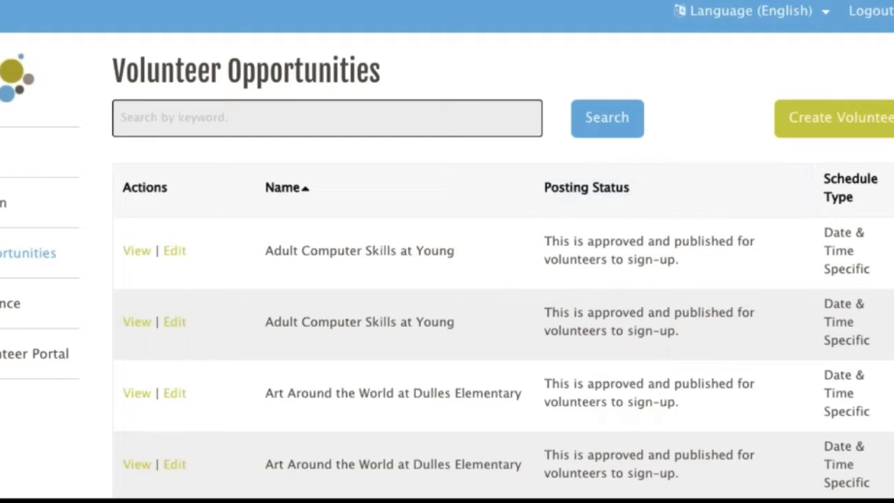
{"action": "left_click", "coordinate": [838, 119]}
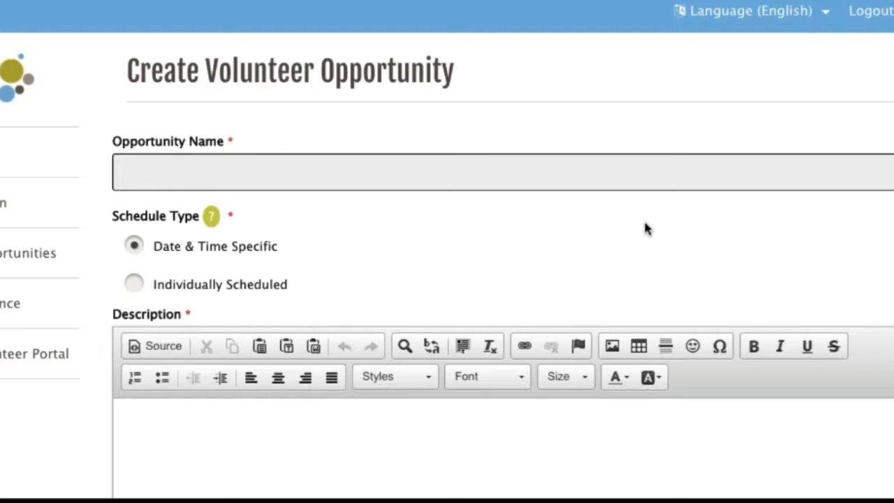
{"action": "left_click", "coordinate": [578, 171]}
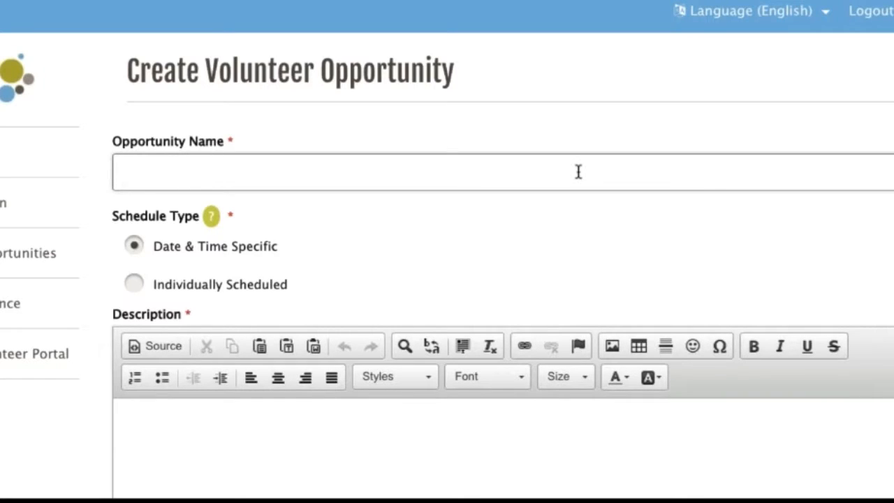
{"action": "type", "text": "Read with"}
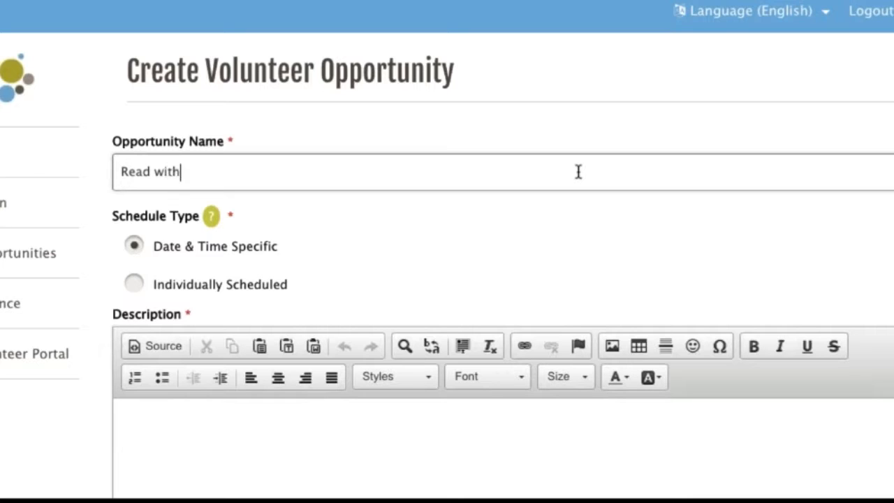
{"action": "type", "text": " Children"}
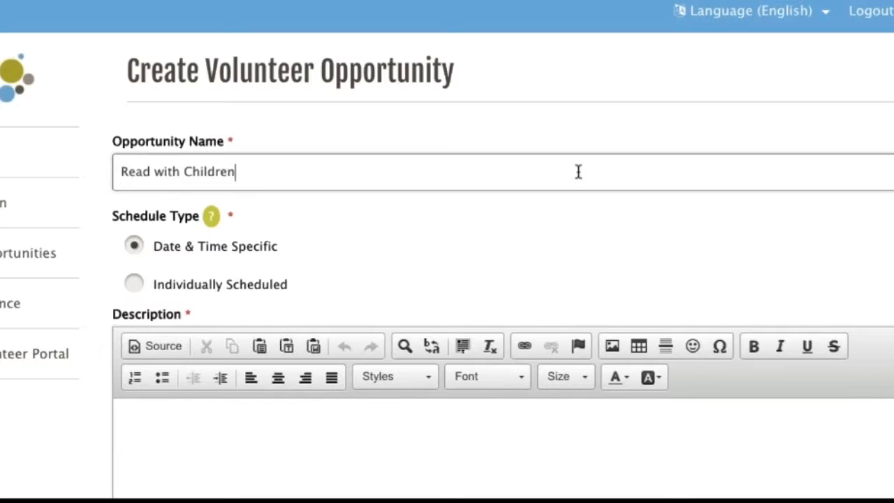
{"action": "left_click", "coordinate": [686, 253]}
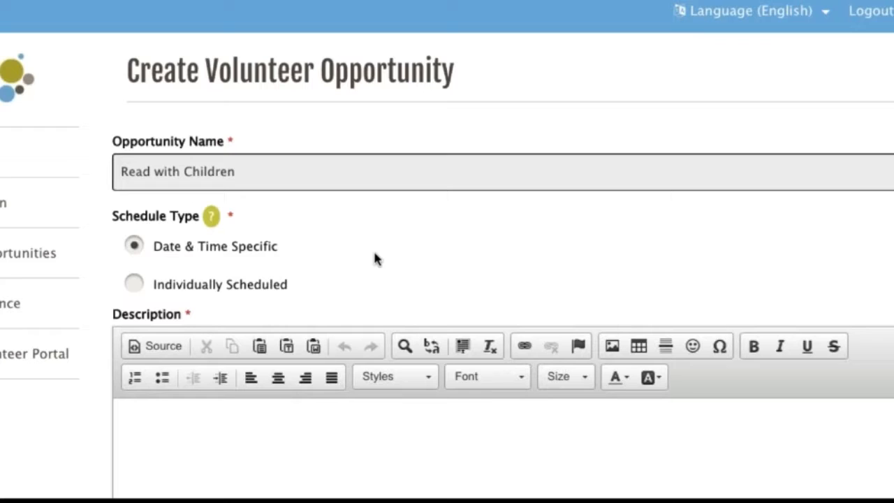
Enter "This is the description." as the opportunity's description.
{"action": "scroll", "coordinate": [374, 259], "scroll_direction": "down", "scroll_amount": 1}
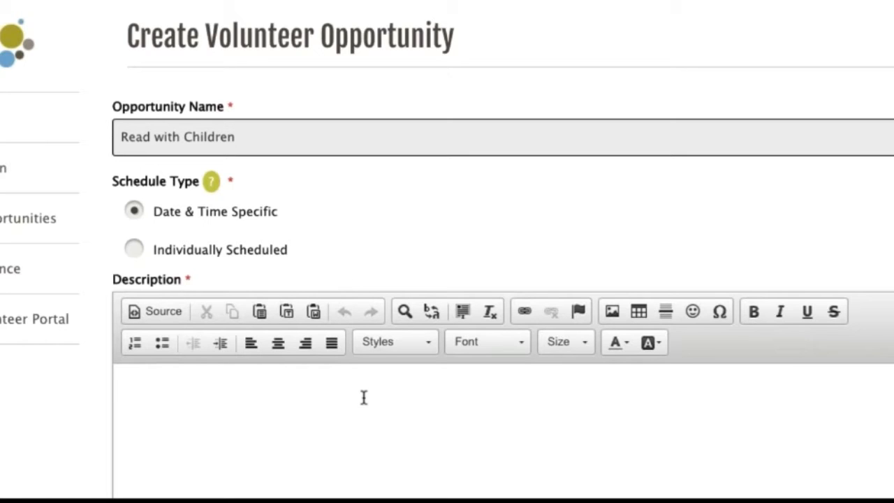
{"action": "scroll", "coordinate": [363, 398], "scroll_direction": "down", "scroll_amount": 1}
{"action": "scroll", "coordinate": [364, 398], "scroll_direction": "down", "scroll_amount": 1}
{"action": "scroll", "coordinate": [363, 398], "scroll_direction": "down", "scroll_amount": 1}
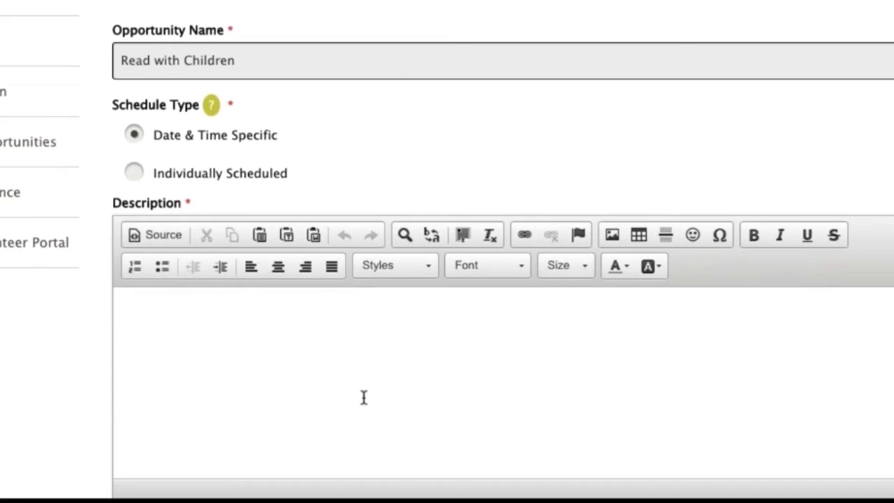
{"action": "left_click", "coordinate": [301, 305]}
{"action": "type", "text": "This is t"}
{"action": "key", "text": "BackSpace"}
{"action": "type", "text": "is the description"}
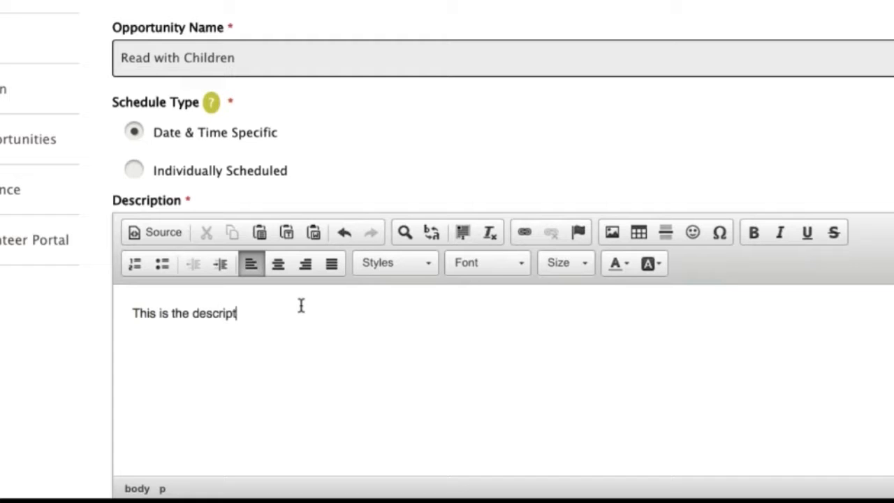
{"action": "type", "text": "."}
Keep the preset opportunity coordinator and choose the first listed address as the opportunity's location.
{"action": "scroll", "coordinate": [503, 393], "scroll_direction": "down", "scroll_amount": 5}
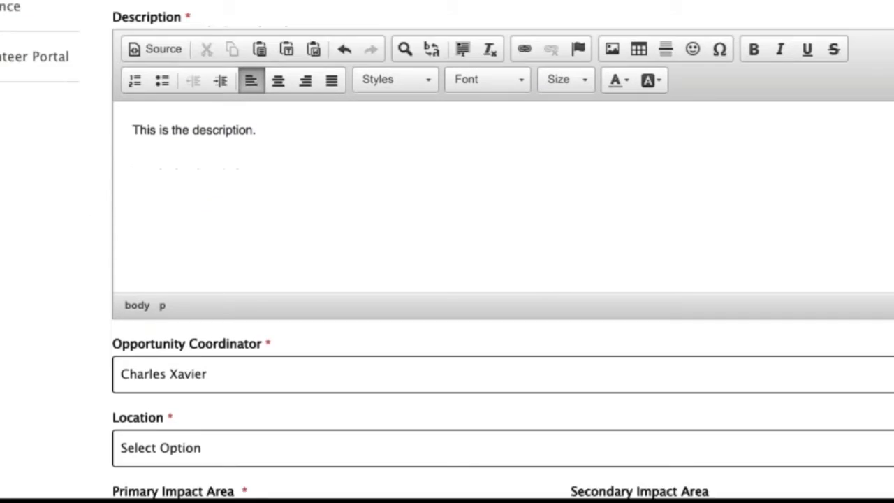
{"action": "scroll", "coordinate": [503, 393], "scroll_direction": "down", "scroll_amount": 2}
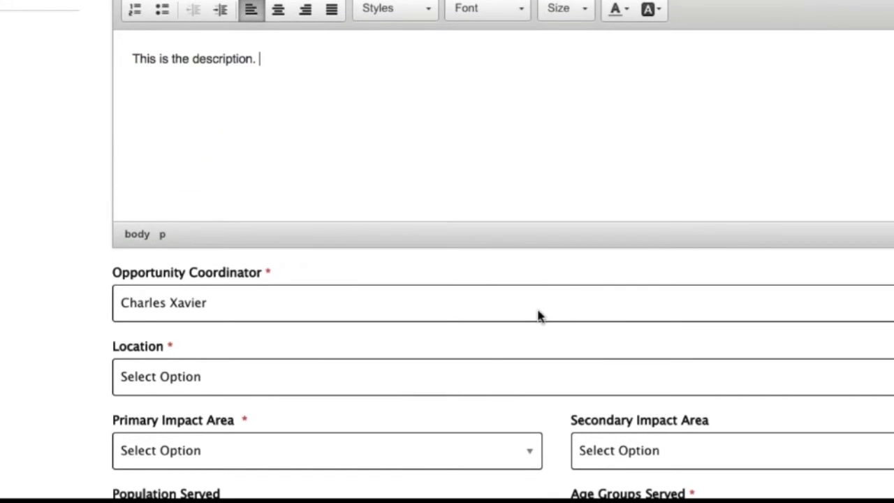
{"action": "left_click", "coordinate": [557, 309]}
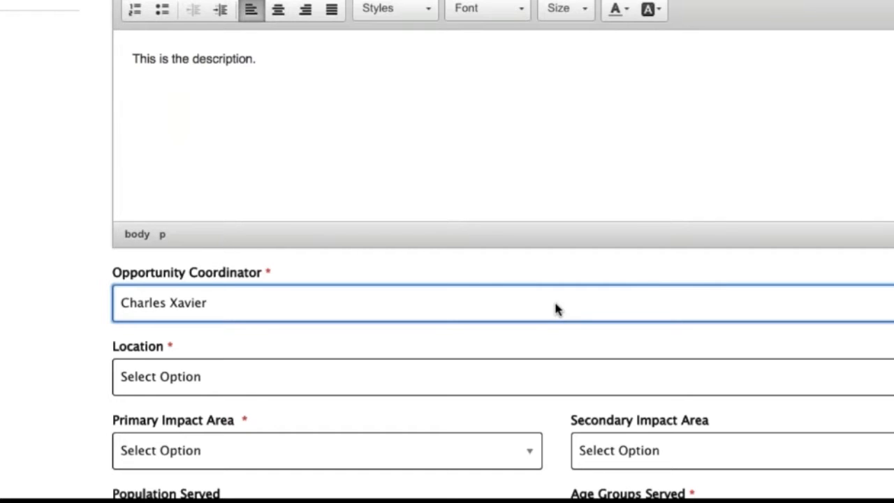
{"action": "scroll", "coordinate": [498, 342], "scroll_direction": "down", "scroll_amount": 2}
{"action": "left_click", "coordinate": [497, 342]}
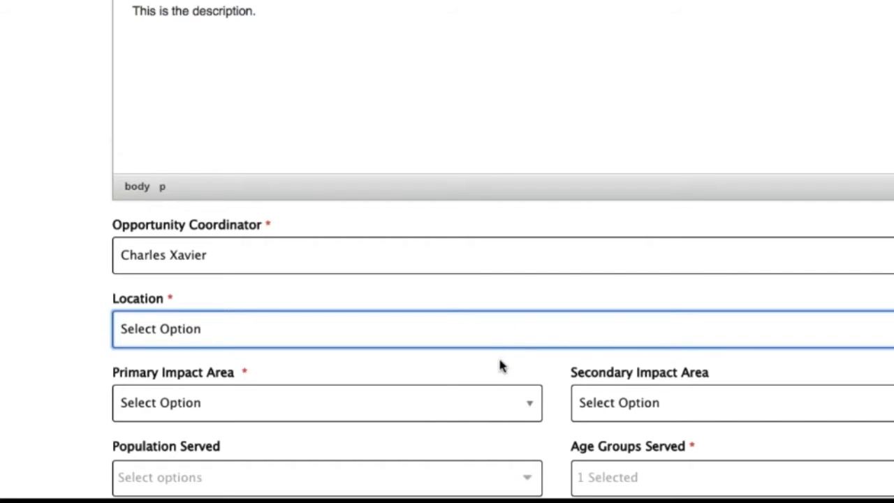
{"action": "key", "text": "Down"}
{"action": "scroll", "coordinate": [505, 373], "scroll_direction": "down", "scroll_amount": 2}
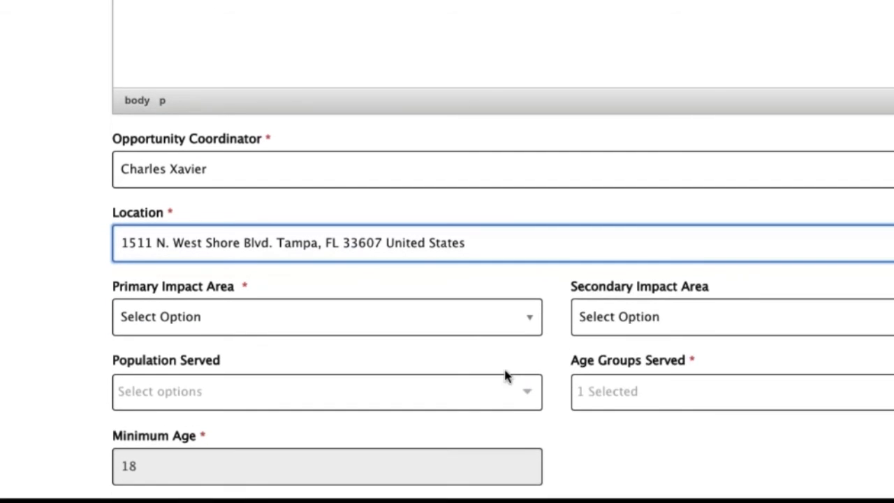
Set the primary impact area to Adult Education and continue to the date and time scheduling page.
{"action": "scroll", "coordinate": [505, 375], "scroll_direction": "down", "scroll_amount": 1}
{"action": "left_click", "coordinate": [508, 293]}
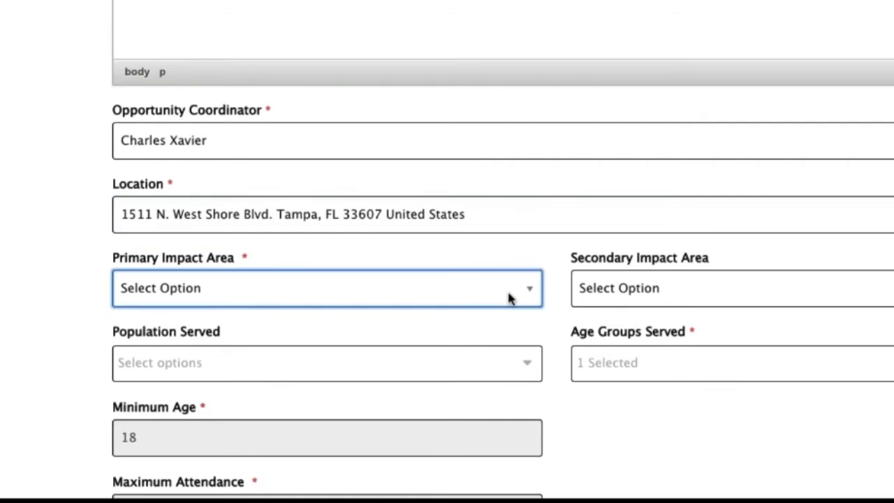
{"action": "key", "text": "Down"}
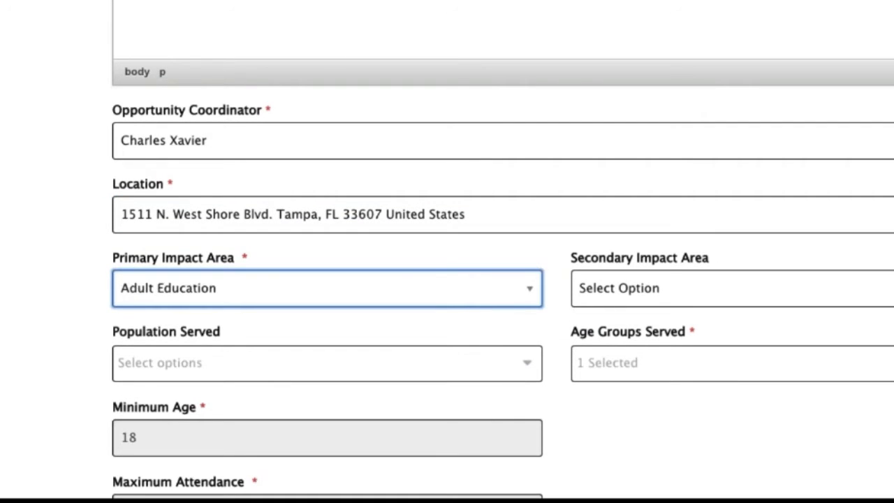
{"action": "scroll", "coordinate": [725, 427], "scroll_direction": "down", "scroll_amount": 3}
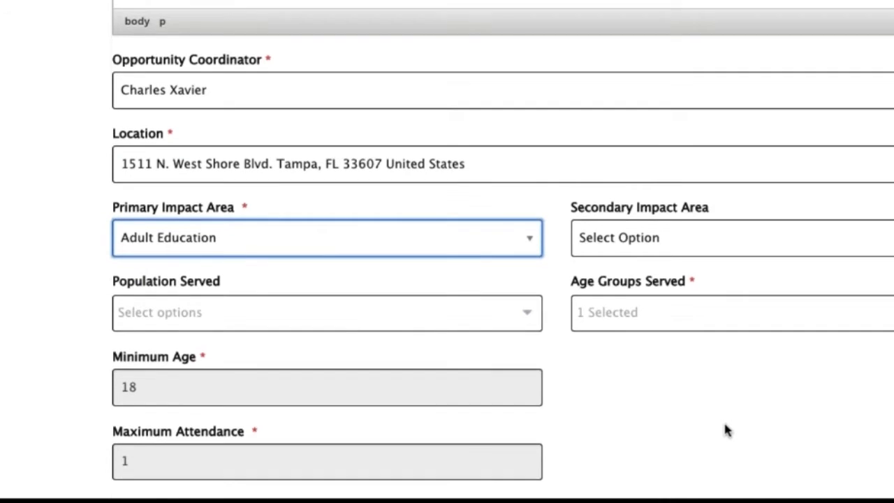
{"action": "scroll", "coordinate": [725, 425], "scroll_direction": "down", "scroll_amount": 2}
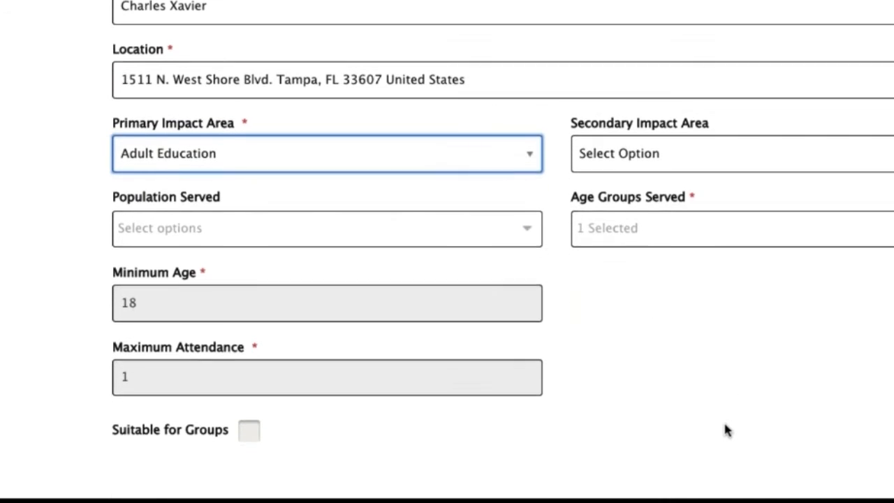
{"action": "scroll", "coordinate": [725, 430], "scroll_direction": "down", "scroll_amount": 1}
{"action": "scroll", "coordinate": [725, 430], "scroll_direction": "down", "scroll_amount": 2}
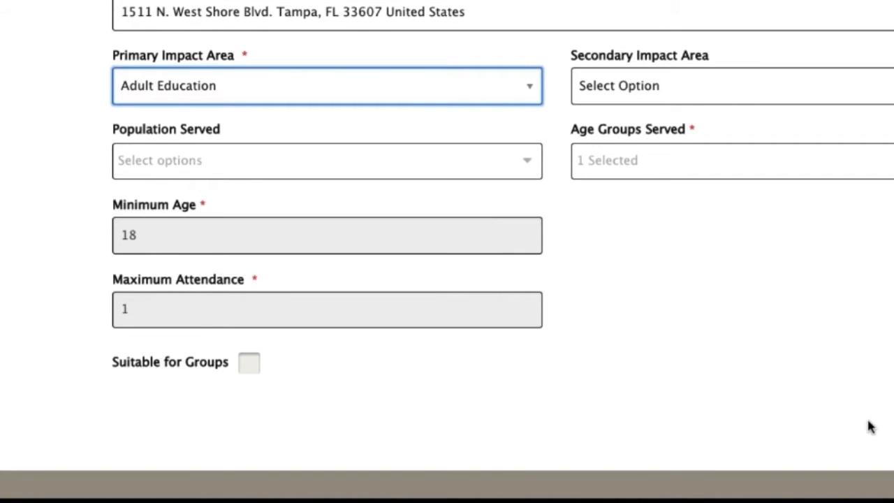
{"action": "left_click", "coordinate": [893, 411]}
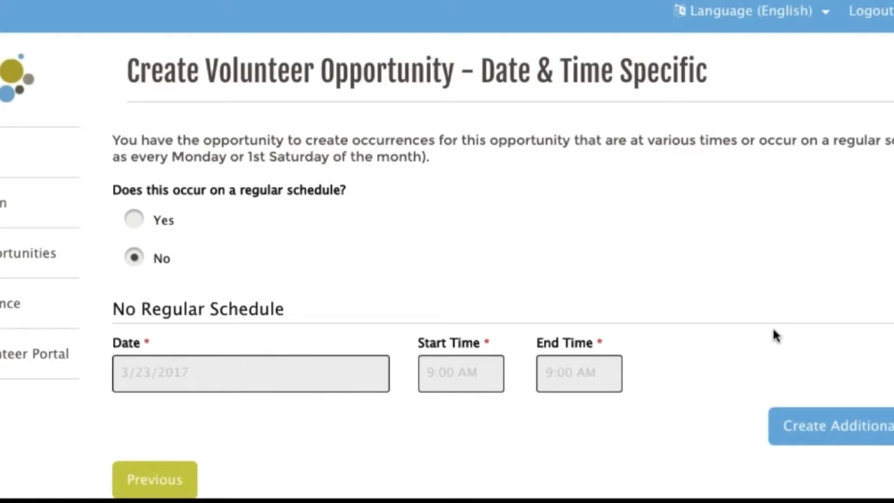
Schedule the occurrence for 3/23/2017 with a start time of 6:00 PM and an end time of 8:00 PM.
{"action": "scroll", "coordinate": [692, 391], "scroll_direction": "down", "scroll_amount": 1}
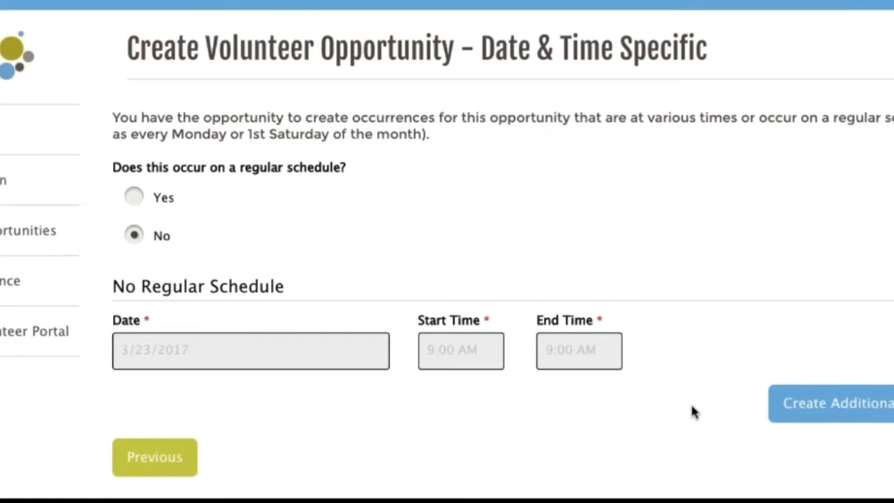
{"action": "left_click", "coordinate": [252, 351]}
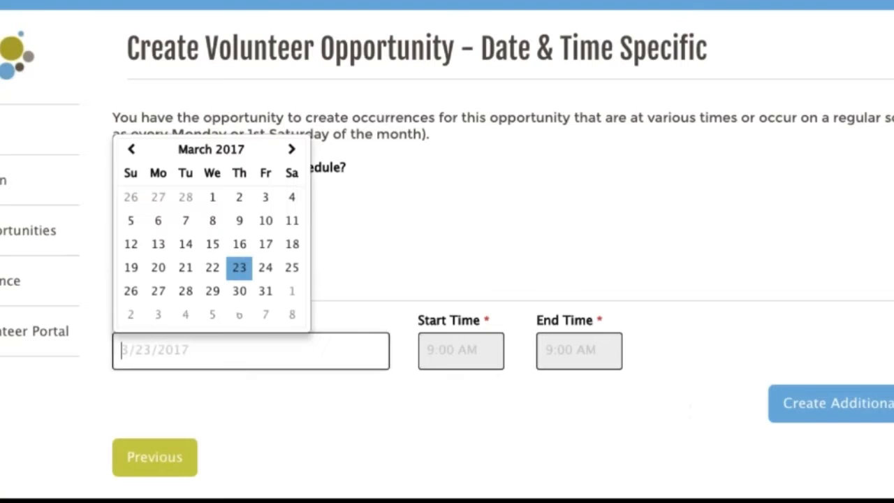
{"action": "left_click", "coordinate": [238, 271]}
{"action": "left_click", "coordinate": [440, 355]}
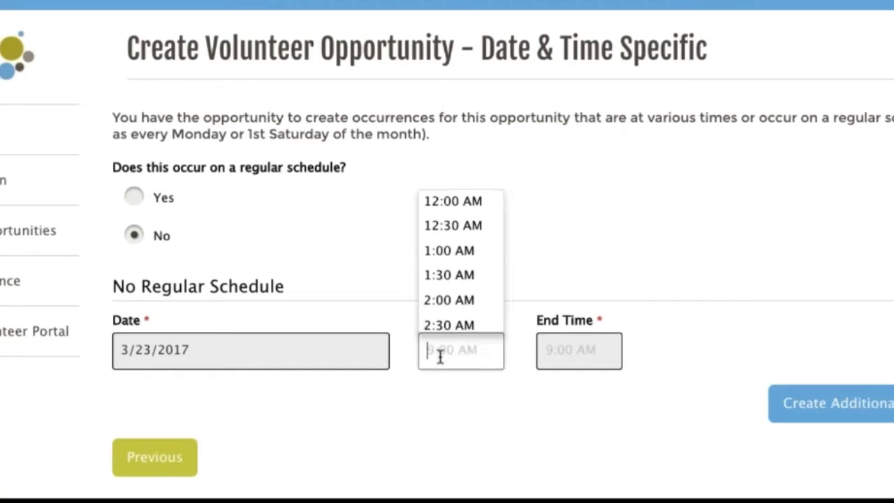
{"action": "type", "text": "6"}
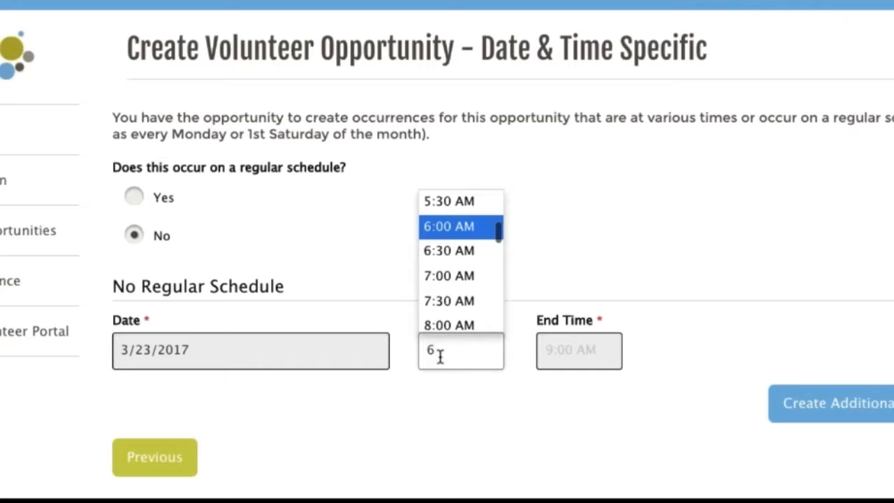
{"action": "type", "text": ":00 pm"}
{"action": "key", "text": "Tab"}
{"action": "type", "text": "8:00 pm"}
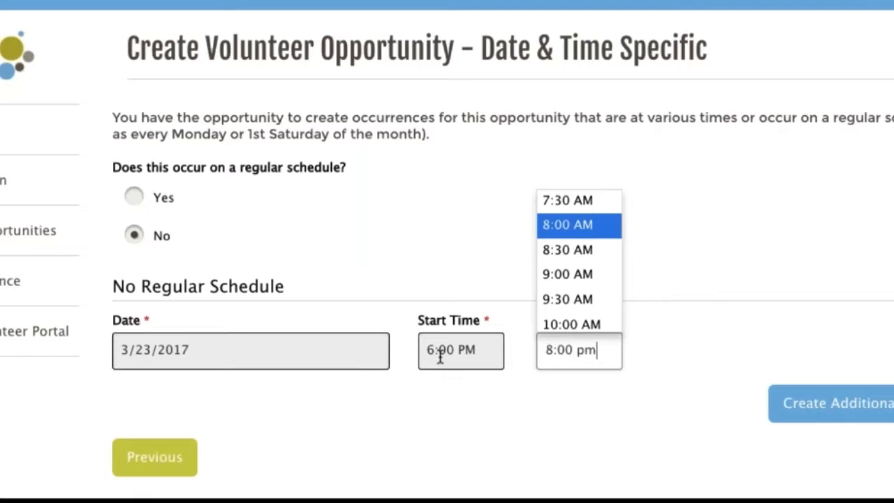
{"action": "key", "text": "Tab"}
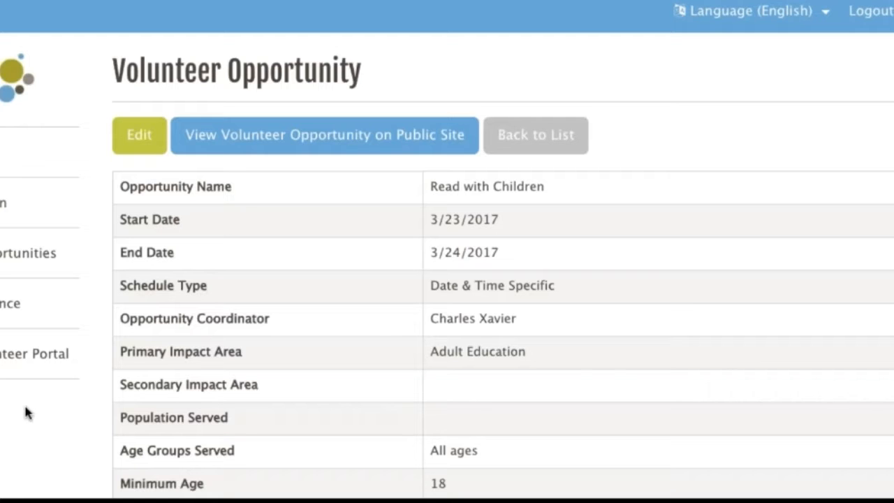
Review the saved "Read with Children" opportunity's details, location, connections and occurrences.
{"action": "scroll", "coordinate": [349, 310], "scroll_direction": "down", "scroll_amount": 3}
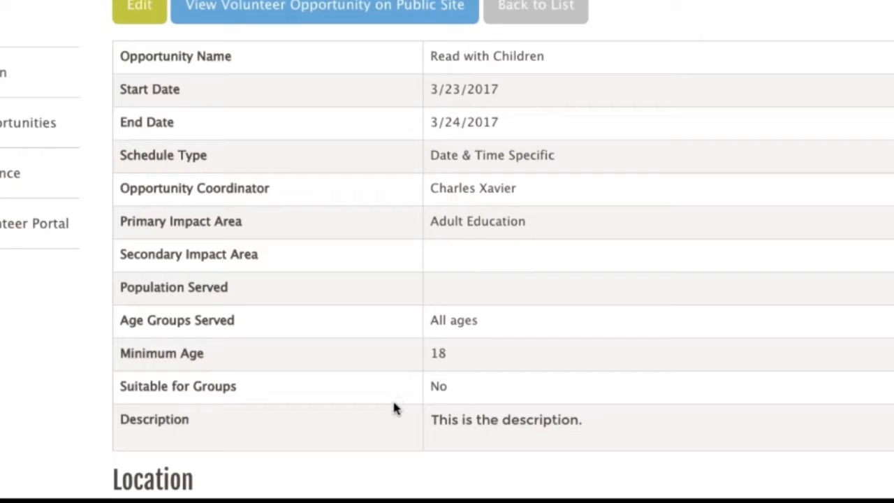
{"action": "scroll", "coordinate": [393, 409], "scroll_direction": "down", "scroll_amount": 5}
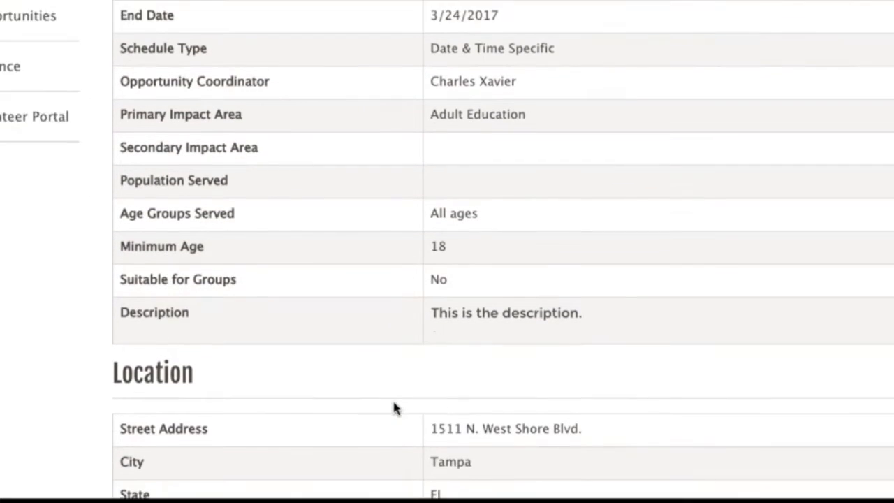
{"action": "scroll", "coordinate": [393, 409], "scroll_direction": "down", "scroll_amount": 4}
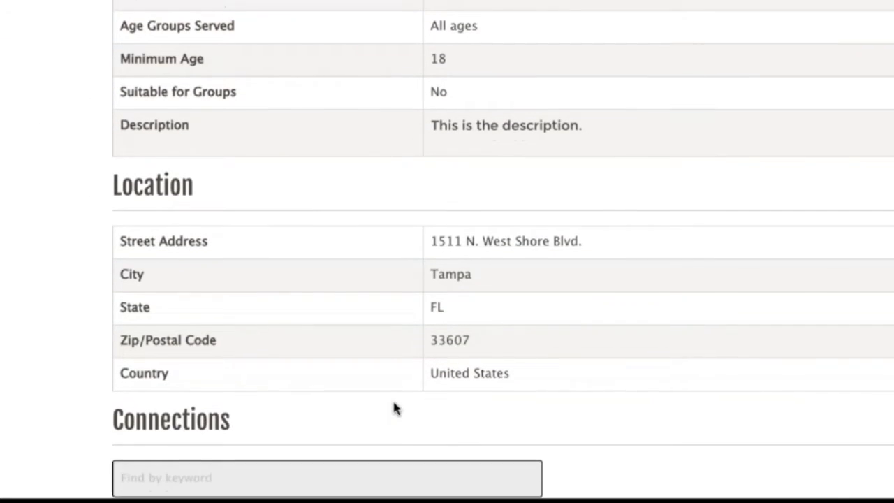
{"action": "scroll", "coordinate": [393, 408], "scroll_direction": "down", "scroll_amount": 5}
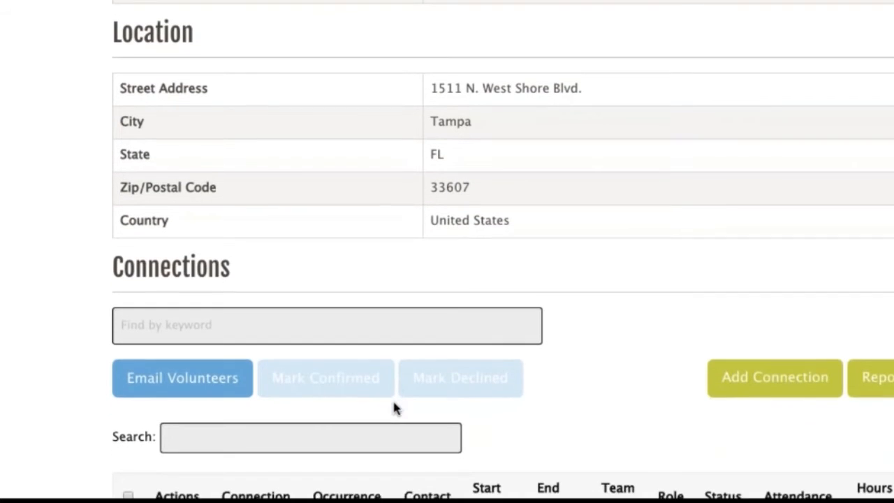
{"action": "scroll", "coordinate": [395, 409], "scroll_direction": "down", "scroll_amount": 2}
{"action": "scroll", "coordinate": [394, 409], "scroll_direction": "down", "scroll_amount": 1}
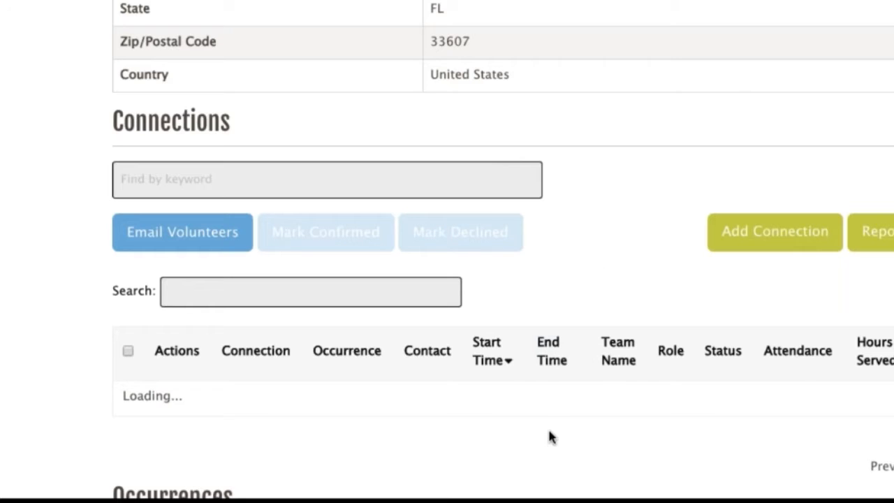
{"action": "scroll", "coordinate": [550, 434], "scroll_direction": "down", "scroll_amount": 5}
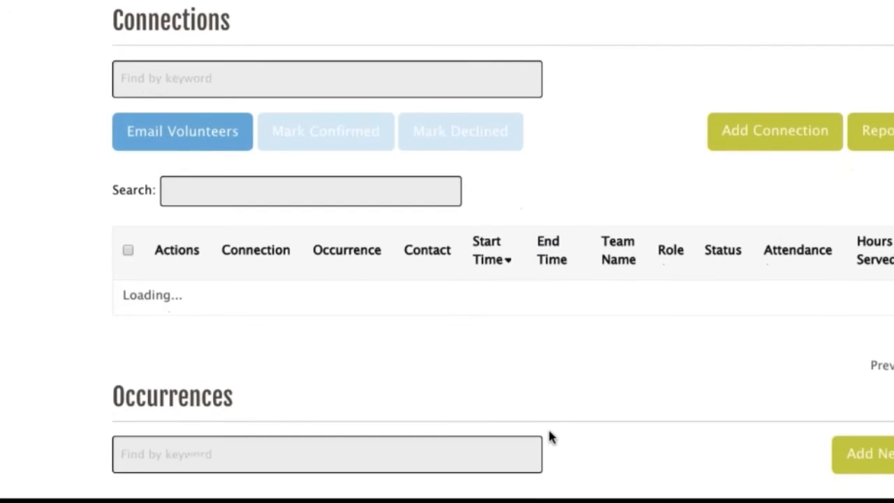
{"action": "scroll", "coordinate": [549, 434], "scroll_direction": "down", "scroll_amount": 4}
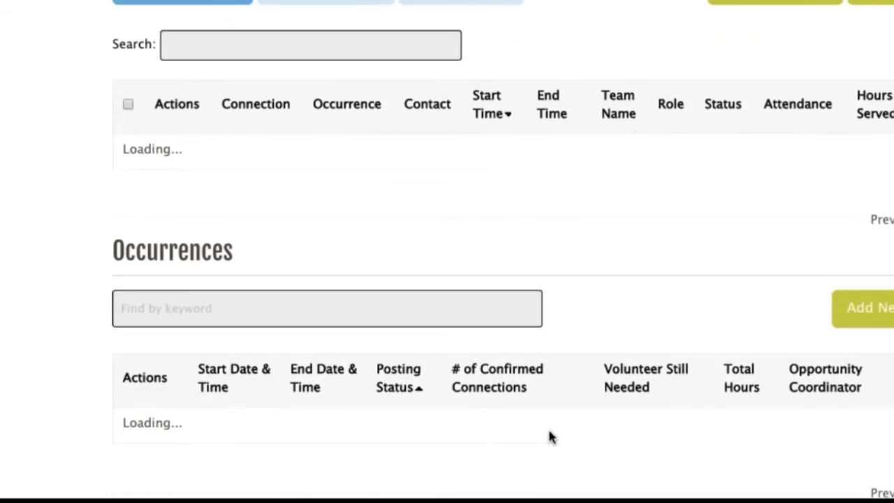
{"action": "scroll", "coordinate": [549, 435], "scroll_direction": "down", "scroll_amount": 2}
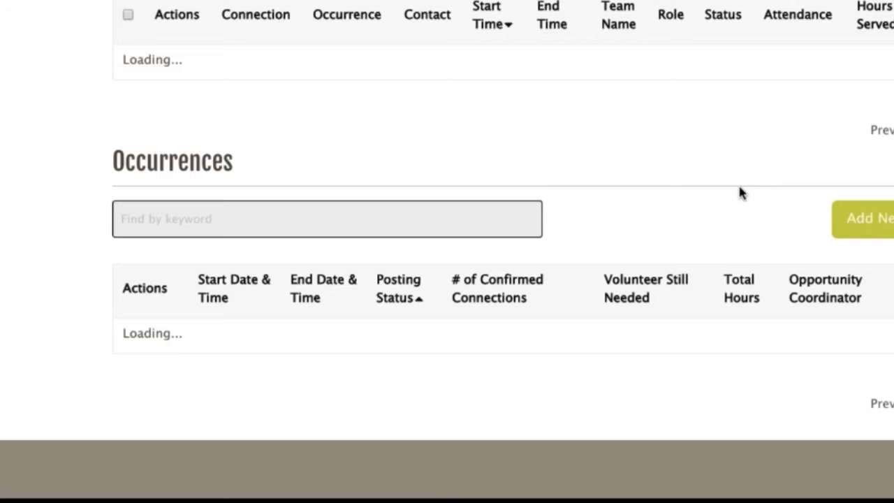
{"action": "scroll", "coordinate": [739, 192], "scroll_direction": "up", "scroll_amount": 8}
{"action": "scroll", "coordinate": [739, 191], "scroll_direction": "up", "scroll_amount": 15}
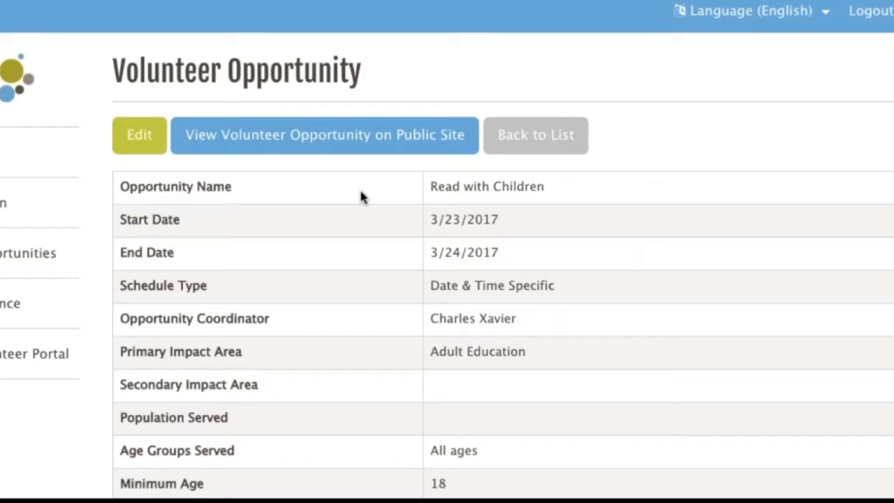
Open the first listed "Adult Computer Skills at Young" opportunity and review its details, location and connections.
{"action": "left_click", "coordinate": [50, 252]}
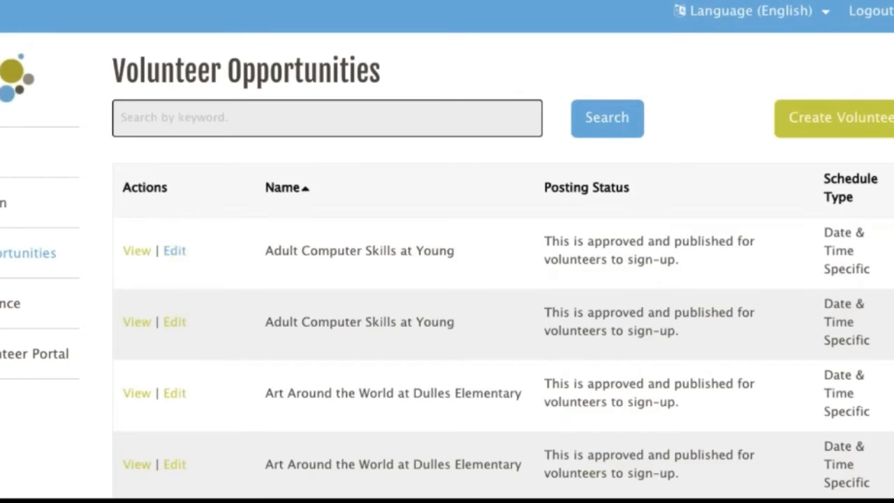
{"action": "left_click", "coordinate": [137, 253]}
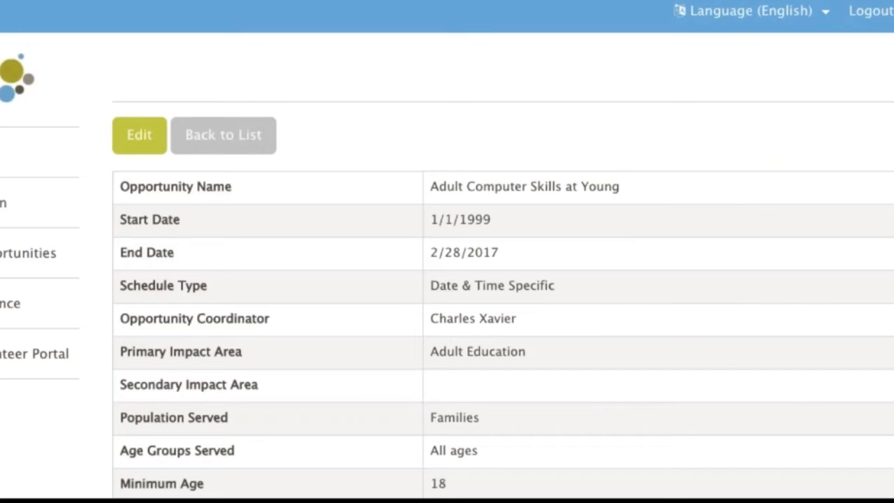
{"action": "scroll", "coordinate": [720, 389], "scroll_direction": "down", "scroll_amount": 5}
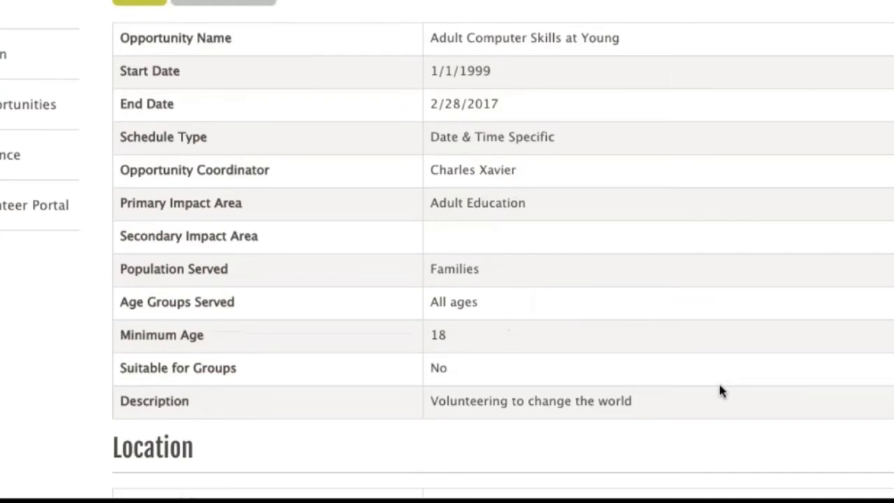
{"action": "scroll", "coordinate": [722, 392], "scroll_direction": "down", "scroll_amount": 3}
{"action": "scroll", "coordinate": [722, 391], "scroll_direction": "down", "scroll_amount": 2}
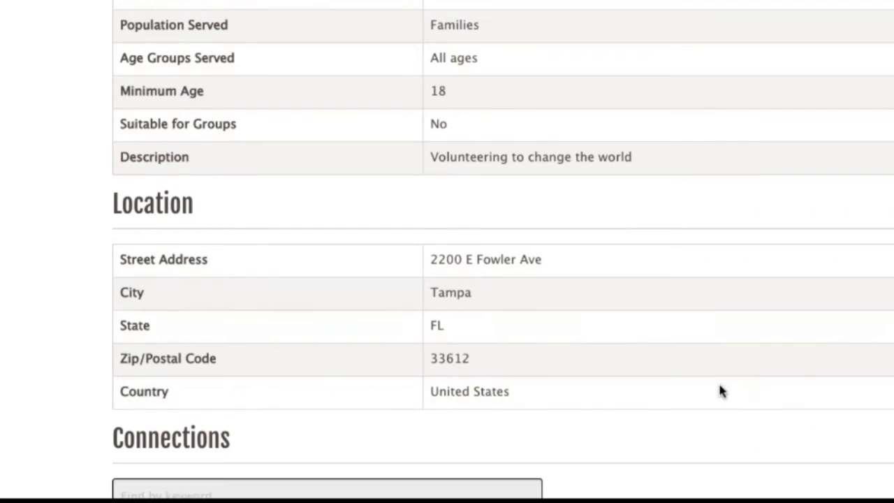
{"action": "scroll", "coordinate": [682, 427], "scroll_direction": "down", "scroll_amount": 8}
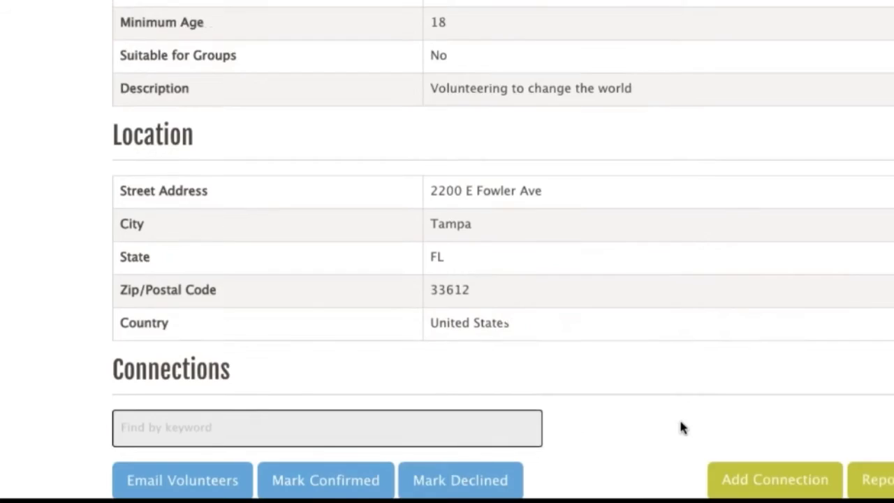
{"action": "scroll", "coordinate": [682, 427], "scroll_direction": "down", "scroll_amount": 2}
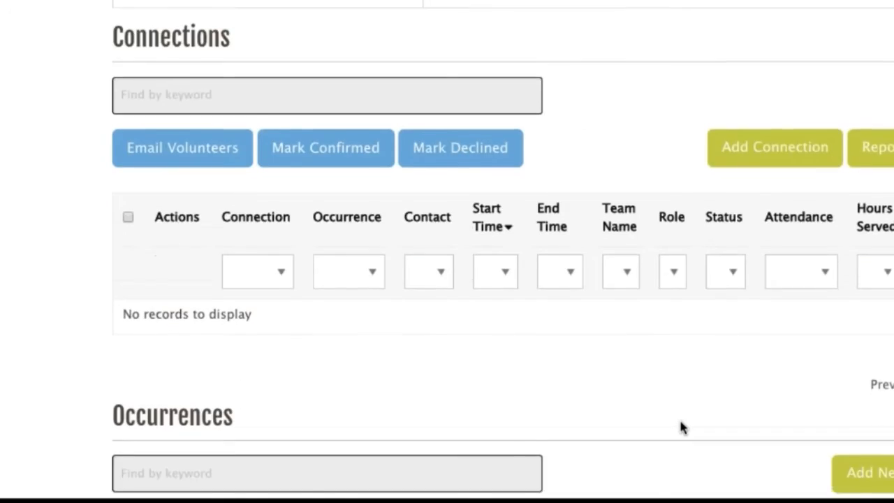
{"action": "scroll", "coordinate": [683, 428], "scroll_direction": "up", "scroll_amount": 10}
{"action": "scroll", "coordinate": [683, 427], "scroll_direction": "up", "scroll_amount": 3}
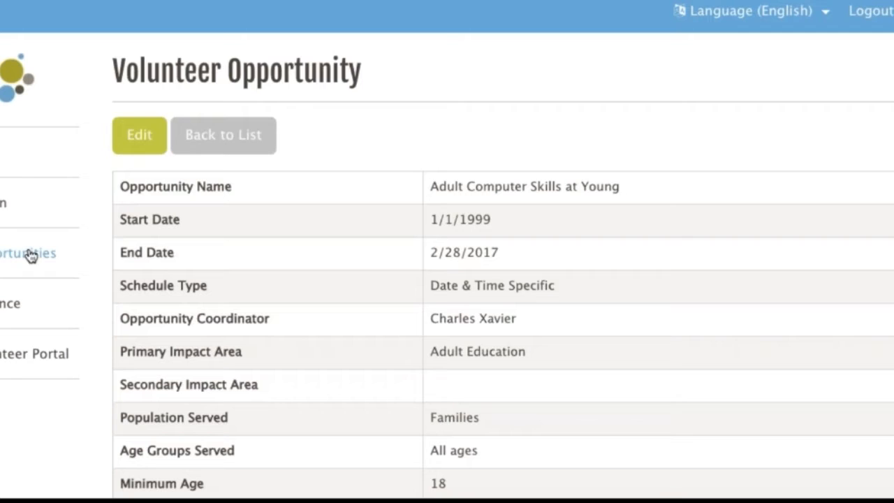
Return to the opportunity list and edit the first entry's opportunity name to "Adult Computer Skills at Young School".
{"action": "left_click", "coordinate": [246, 136]}
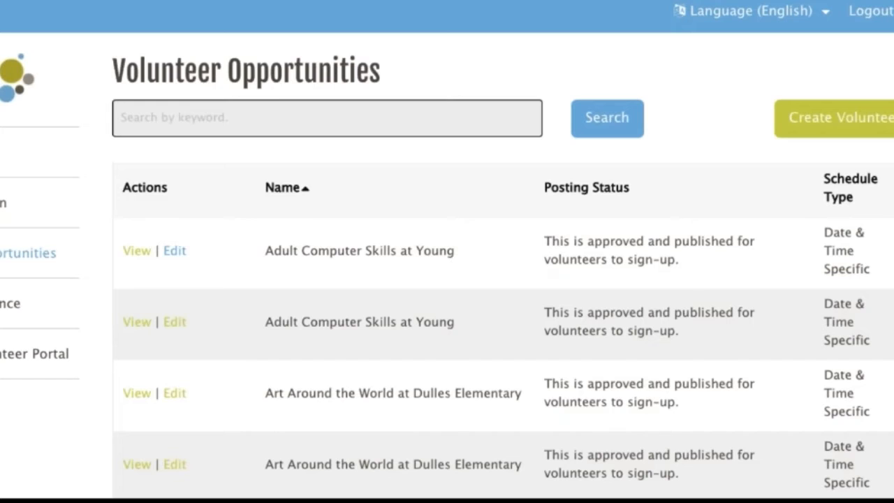
{"action": "left_click", "coordinate": [175, 250]}
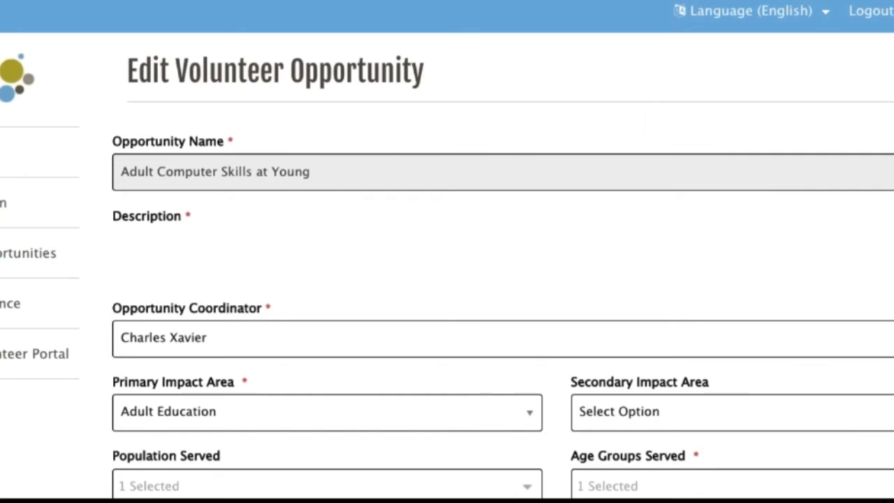
{"action": "left_click", "coordinate": [346, 171]}
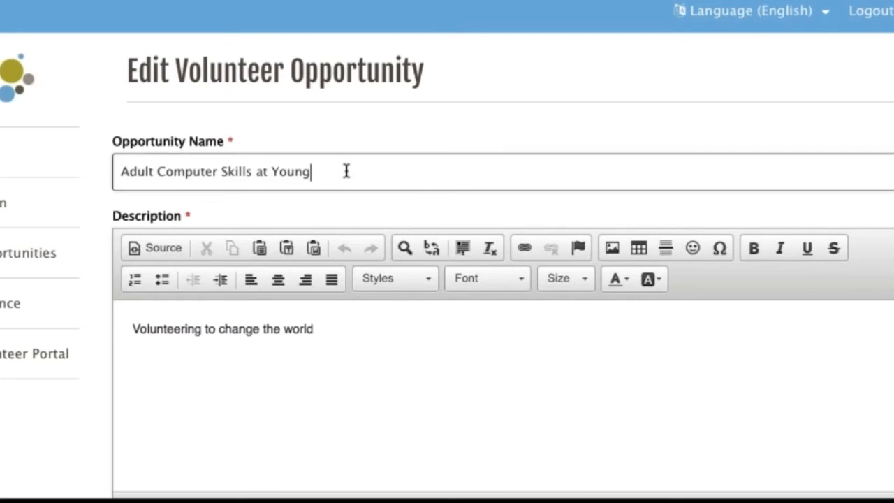
{"action": "type", "text": "School"}
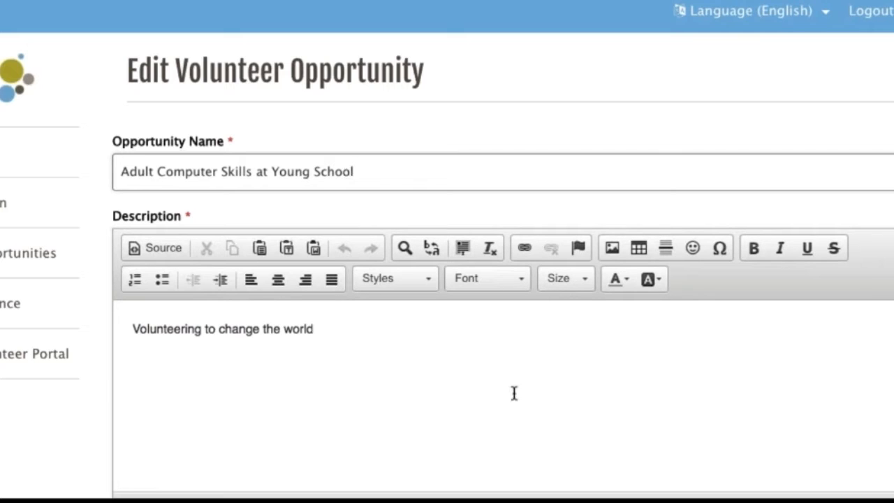
Save the edited volunteer opportunity with its other fields as they are and dismiss the confirmation message.
{"action": "scroll", "coordinate": [515, 393], "scroll_direction": "down", "scroll_amount": 3}
{"action": "scroll", "coordinate": [515, 395], "scroll_direction": "down", "scroll_amount": 5}
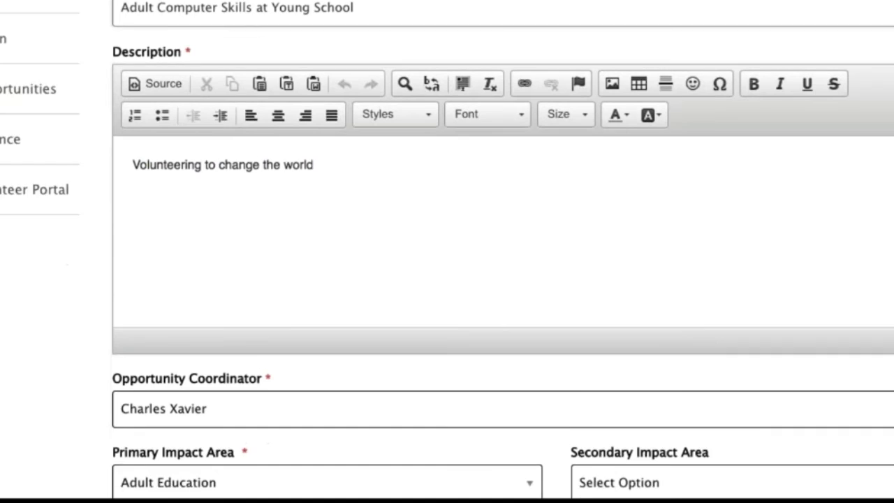
{"action": "scroll", "coordinate": [515, 395], "scroll_direction": "down", "scroll_amount": 3}
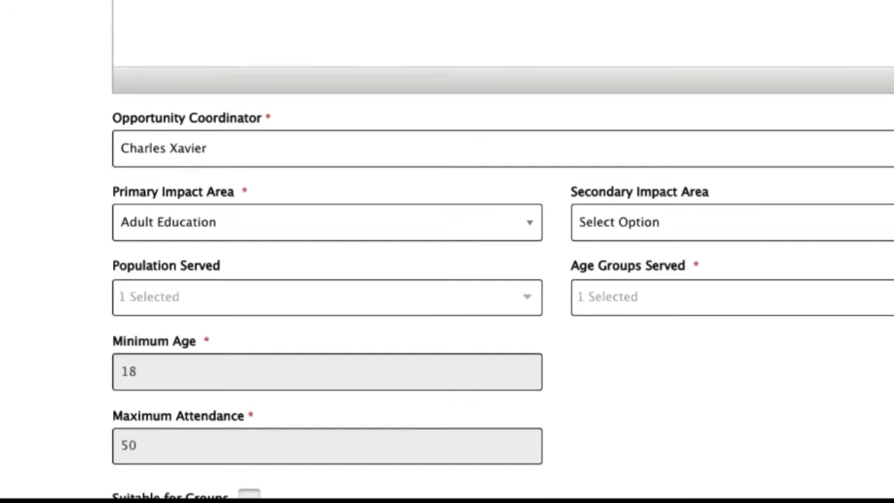
{"action": "scroll", "coordinate": [515, 395], "scroll_direction": "down", "scroll_amount": 1}
{"action": "scroll", "coordinate": [515, 396], "scroll_direction": "down", "scroll_amount": 2}
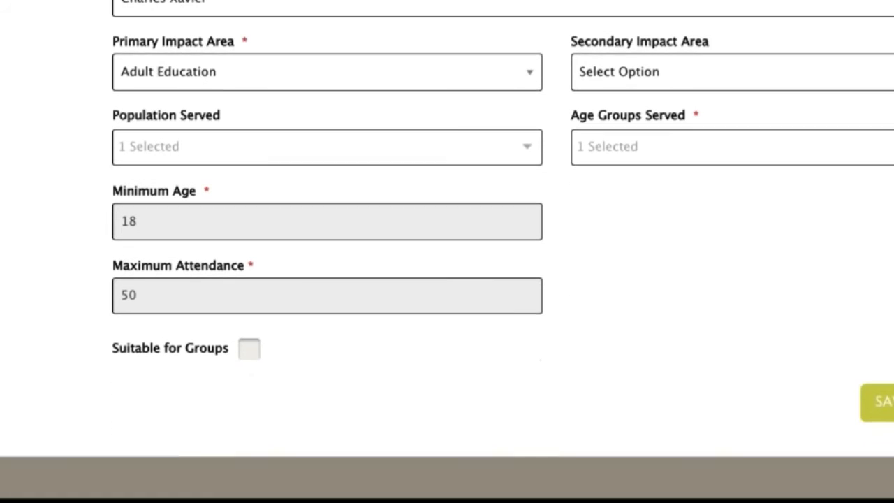
{"action": "left_click", "coordinate": [884, 402]}
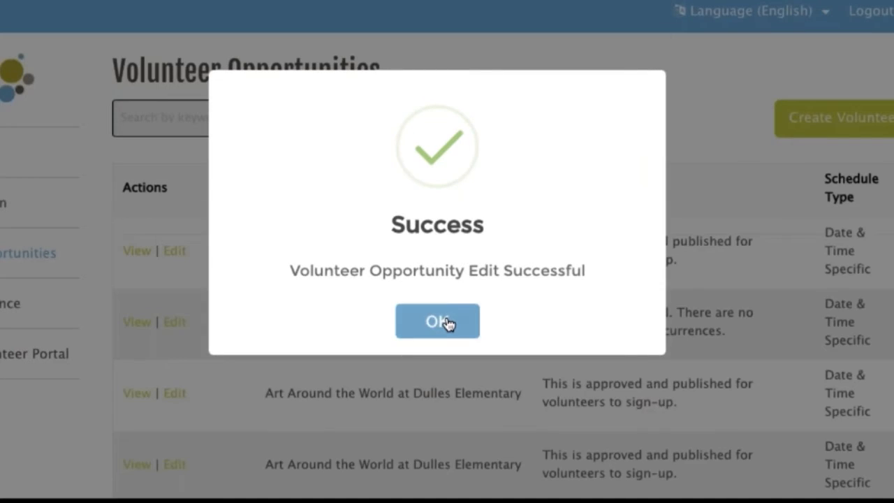
{"action": "left_click", "coordinate": [447, 323]}
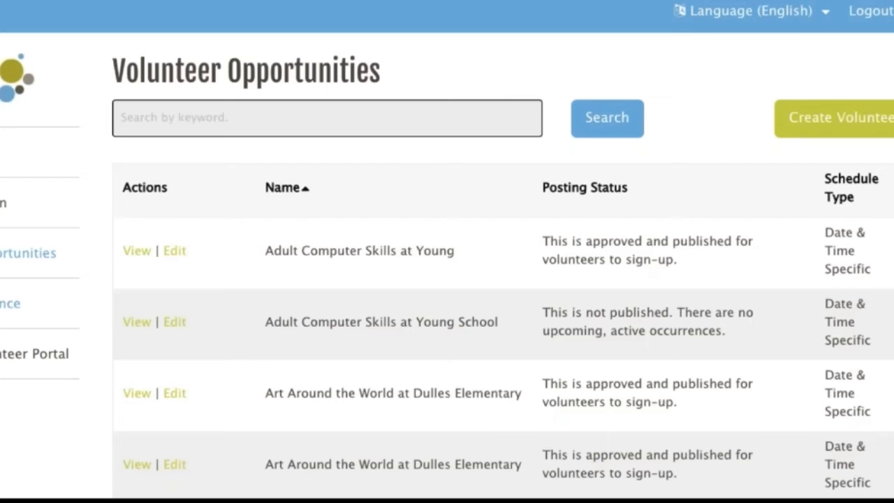
Go to the volunteer attendance list and mark the first two connections, both dated 3/5/2017, as attended.
{"action": "left_click", "coordinate": [10, 303]}
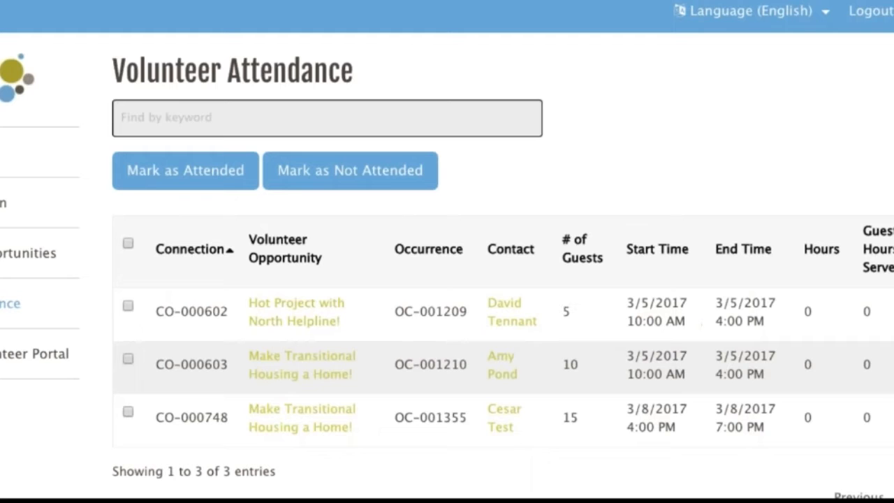
{"action": "scroll", "coordinate": [447, 280], "scroll_direction": "down", "scroll_amount": 2}
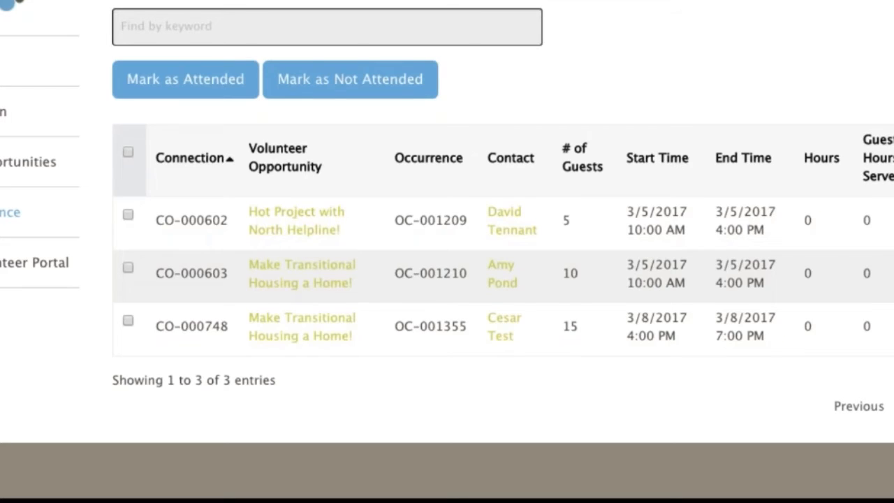
{"action": "left_click", "coordinate": [128, 152]}
{"action": "left_click", "coordinate": [128, 151]}
{"action": "left_click", "coordinate": [127, 214]}
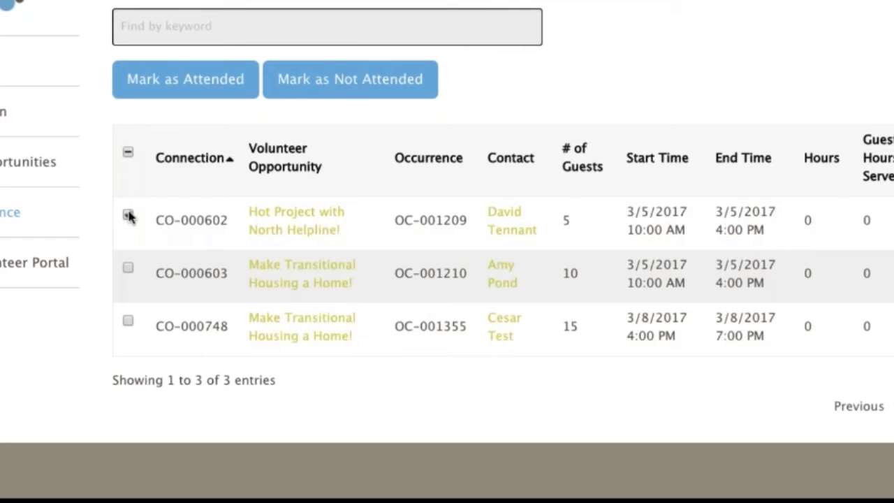
{"action": "left_click", "coordinate": [128, 267]}
{"action": "left_click", "coordinate": [193, 81]}
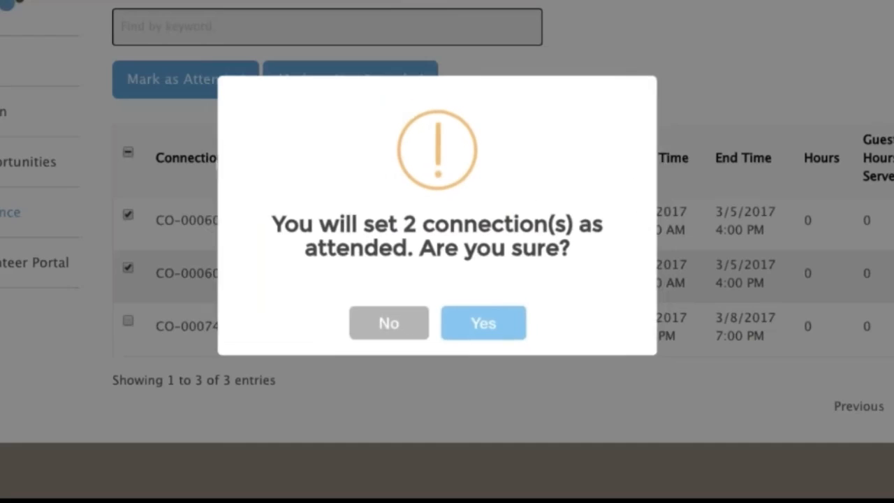
{"action": "left_click", "coordinate": [488, 335]}
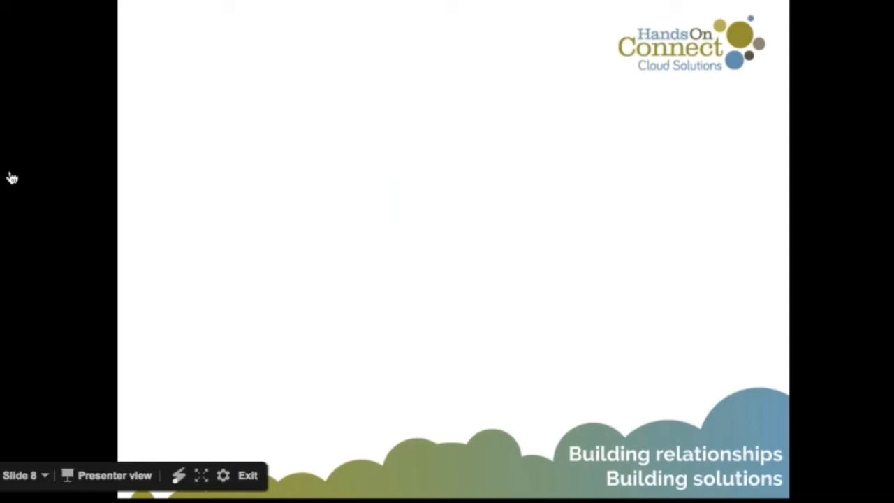
{"action": "key", "text": "Right"}
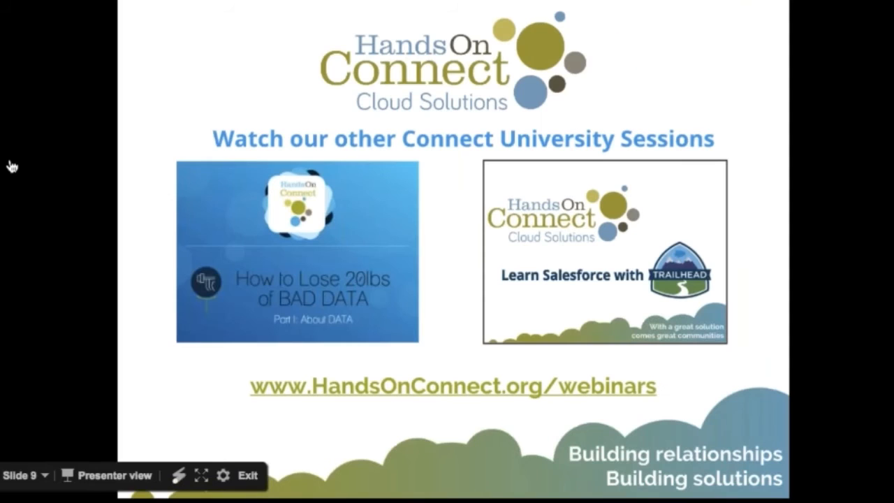